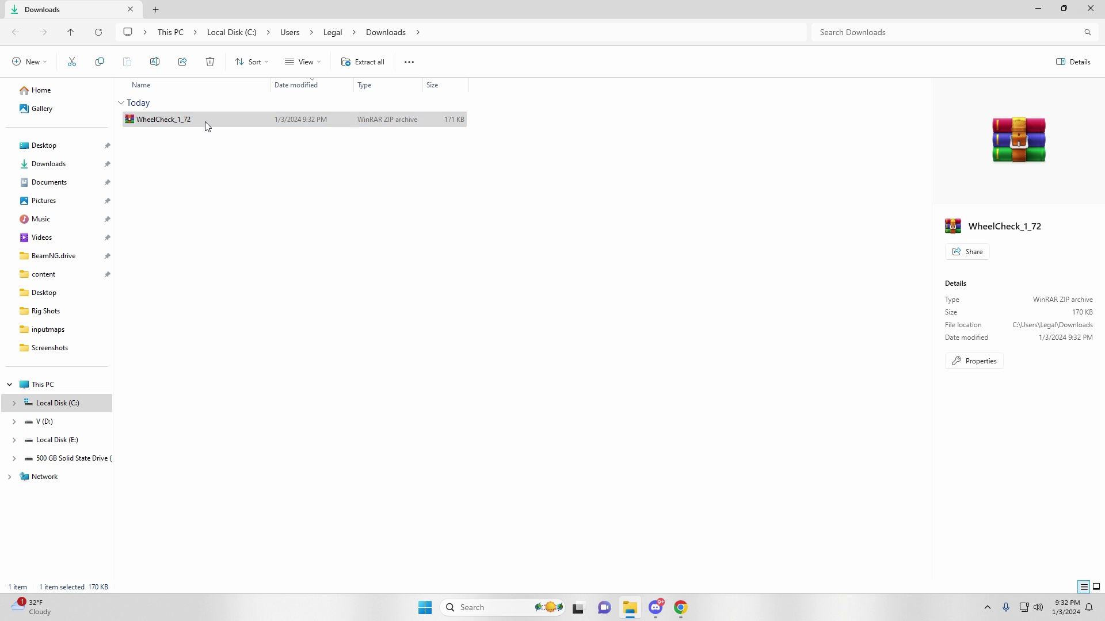
Run WheelCheck from the downloaded WheelCheck_1_72 archive and list the Spring Force choices for the MOZA R12 Base.
right_click(207, 121)
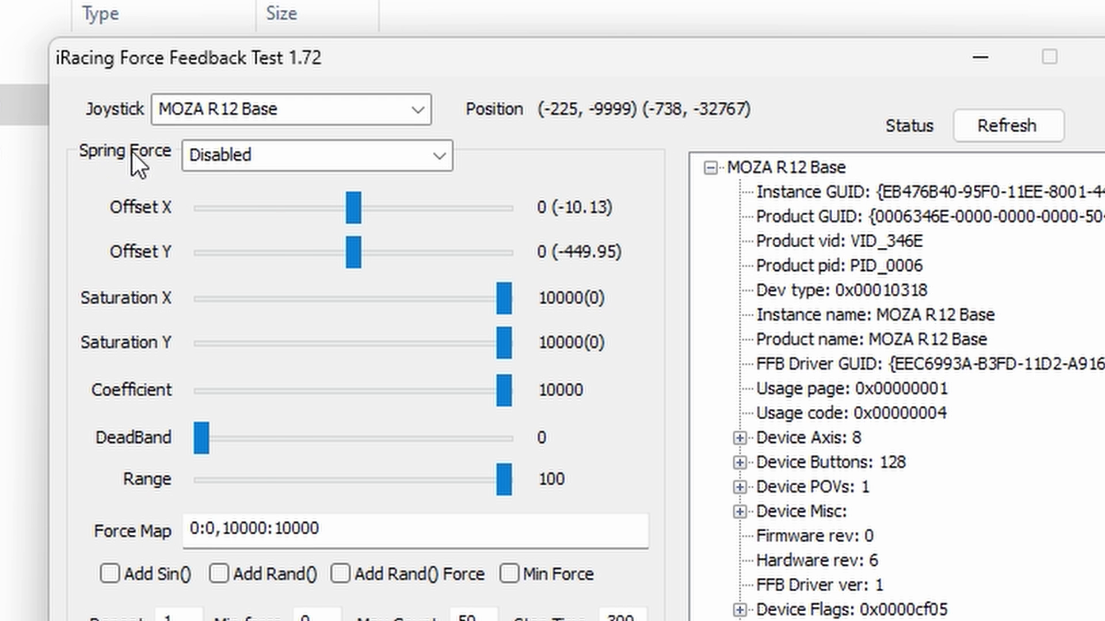
click(317, 155)
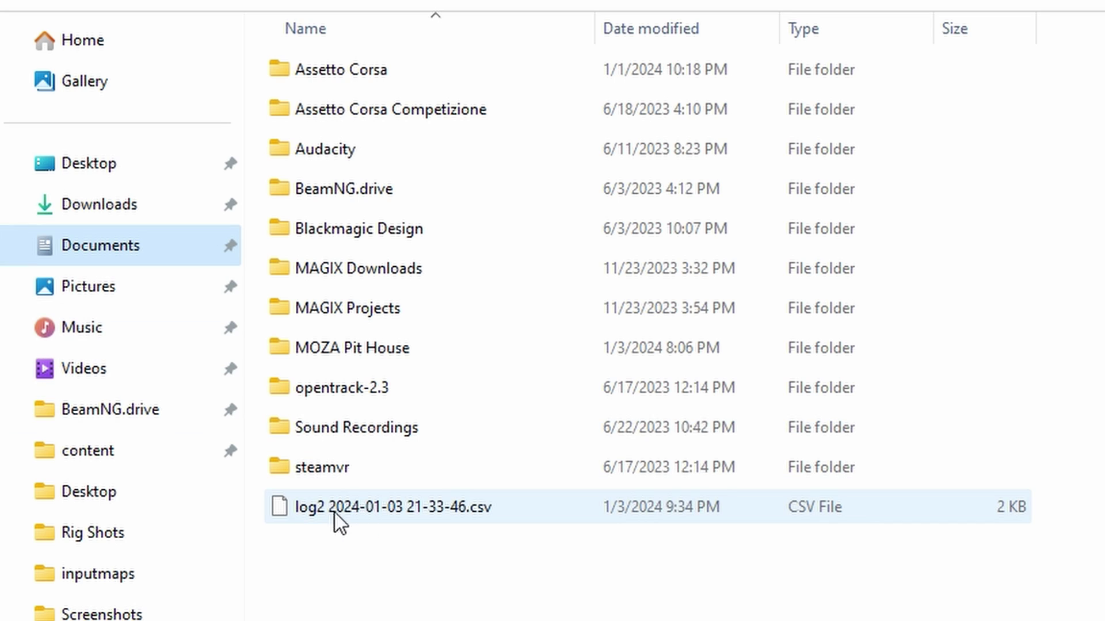
Rename the log2 CSV file in the Documents folder to wheel.csv.
click(481, 517)
key(alt+Return)
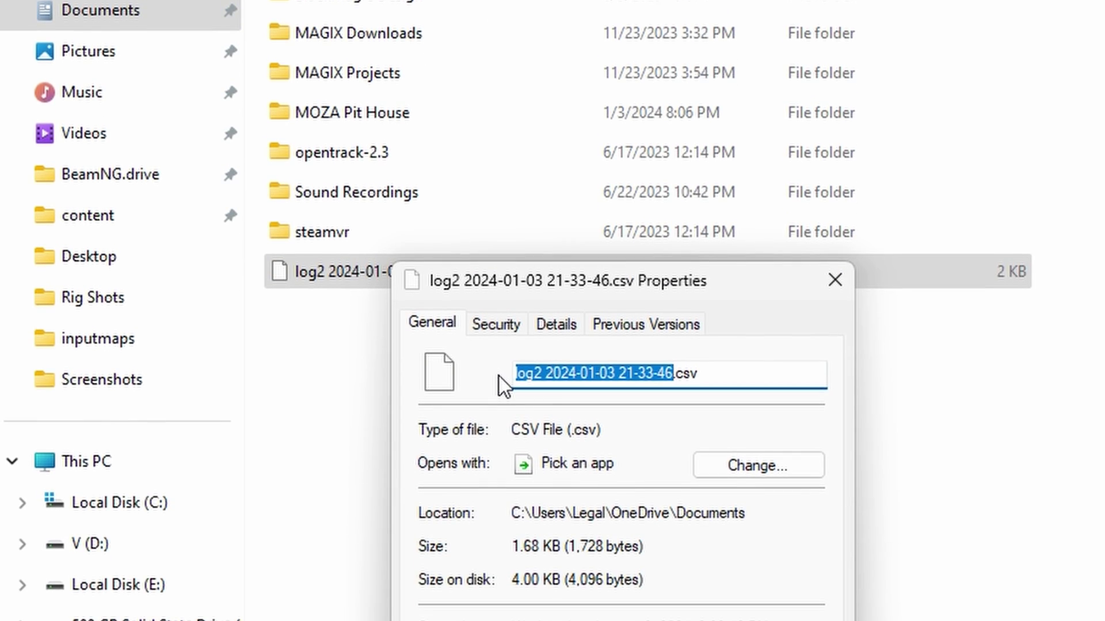
text(wheel)
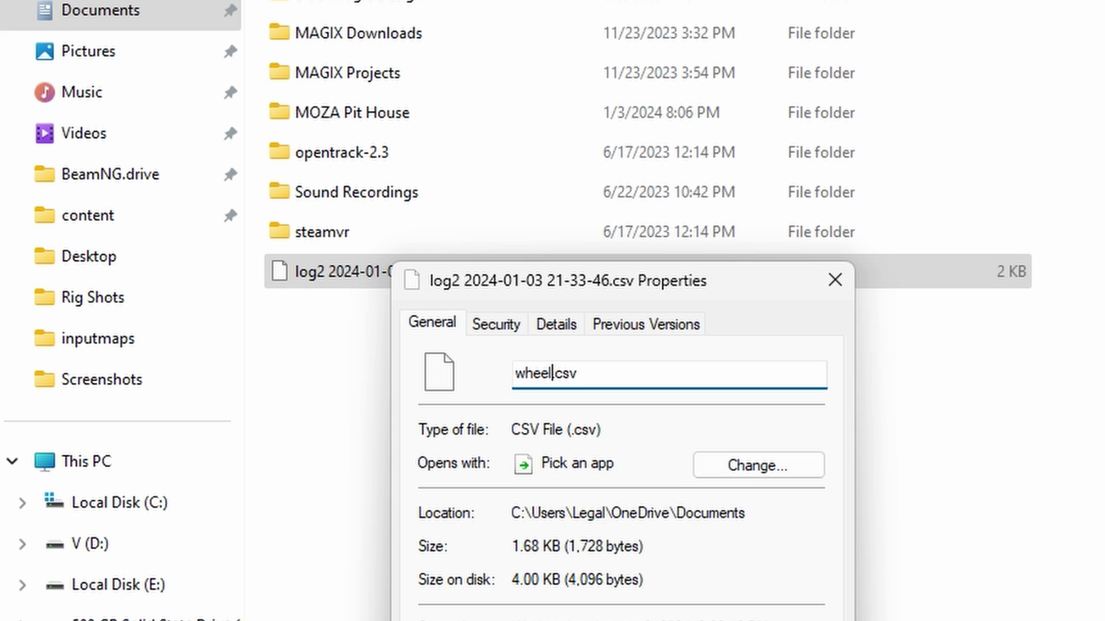
key(Return)
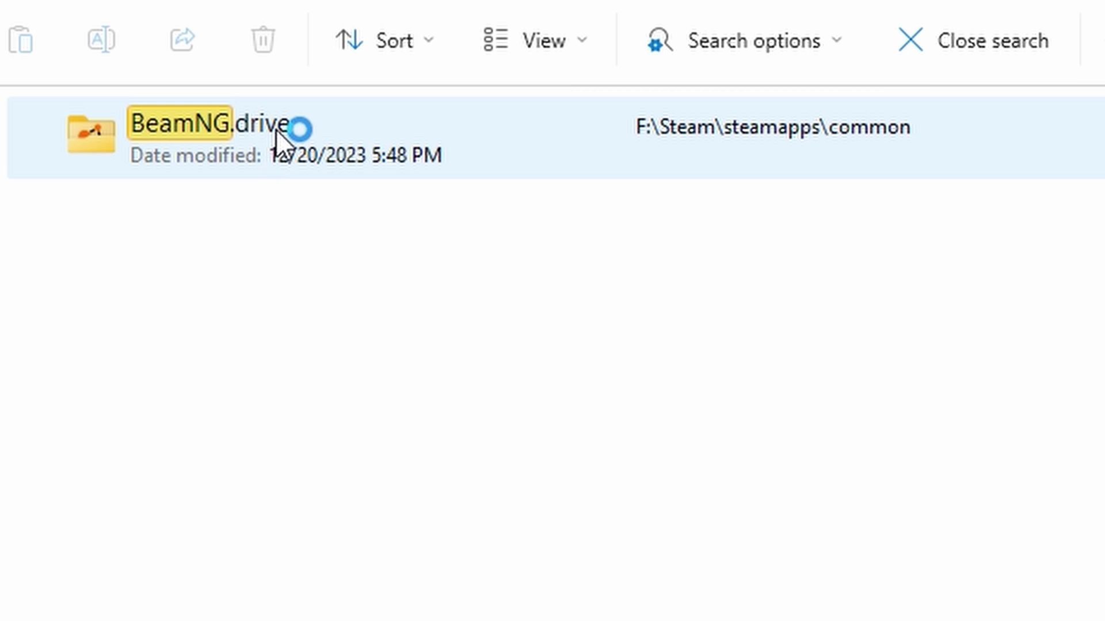
Paste the copied wheel file into the subfolder of the settings folder in the BeamNG.drive installation.
double_click(275, 129)
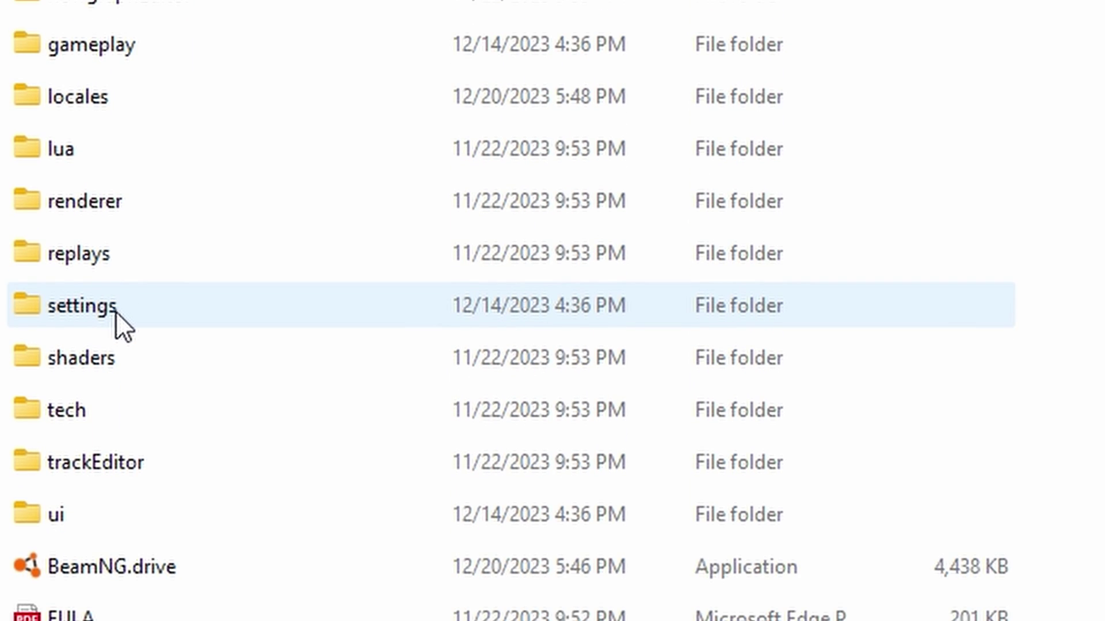
double_click(116, 312)
double_click(124, 217)
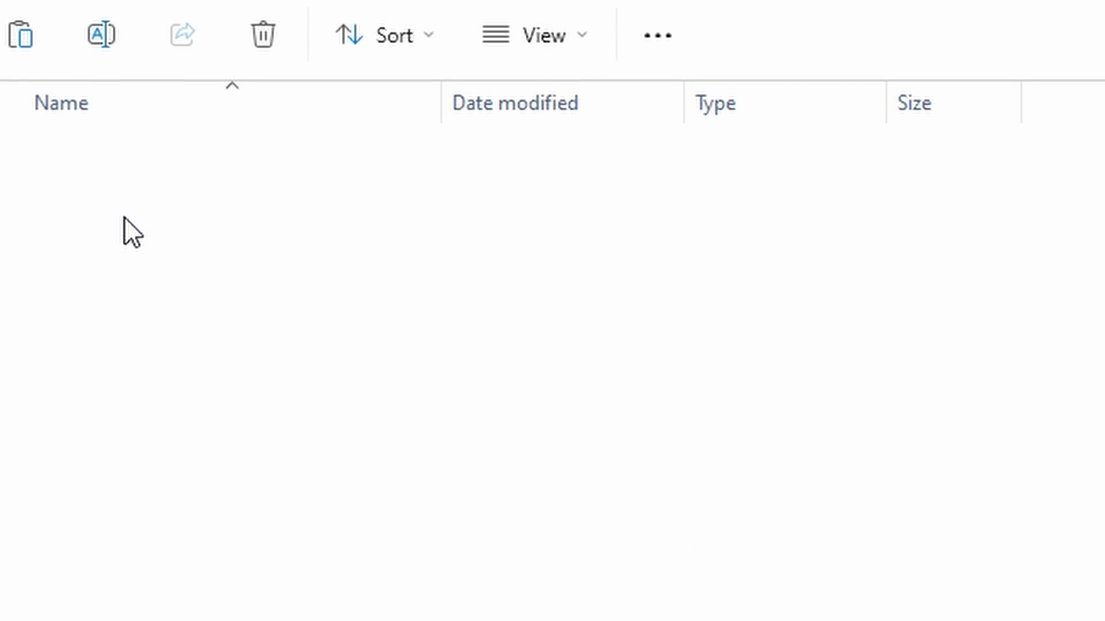
key(ctrl+v)
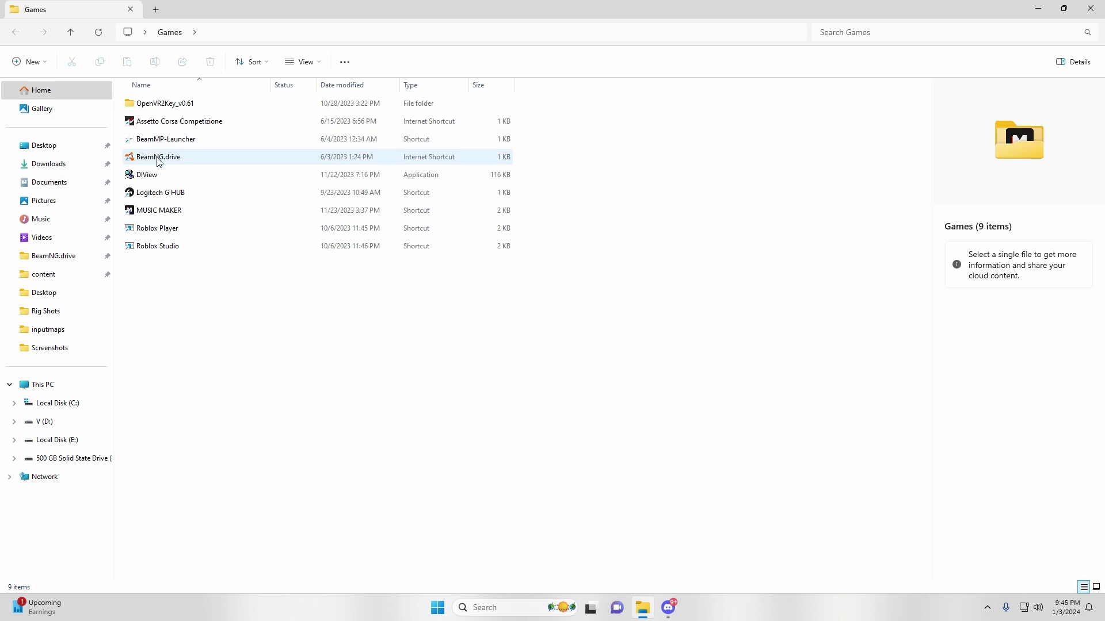
Launch BeamNG.drive and add the Steering Position app to the Freeroam layout, adjusting its size.
double_click(158, 159)
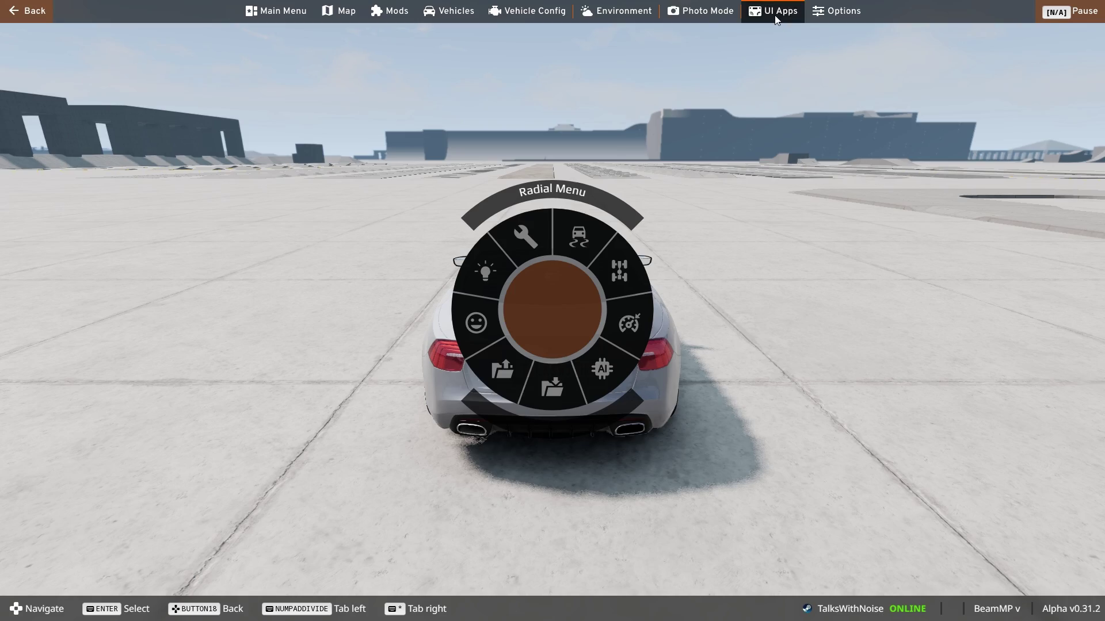
click(776, 18)
click(315, 38)
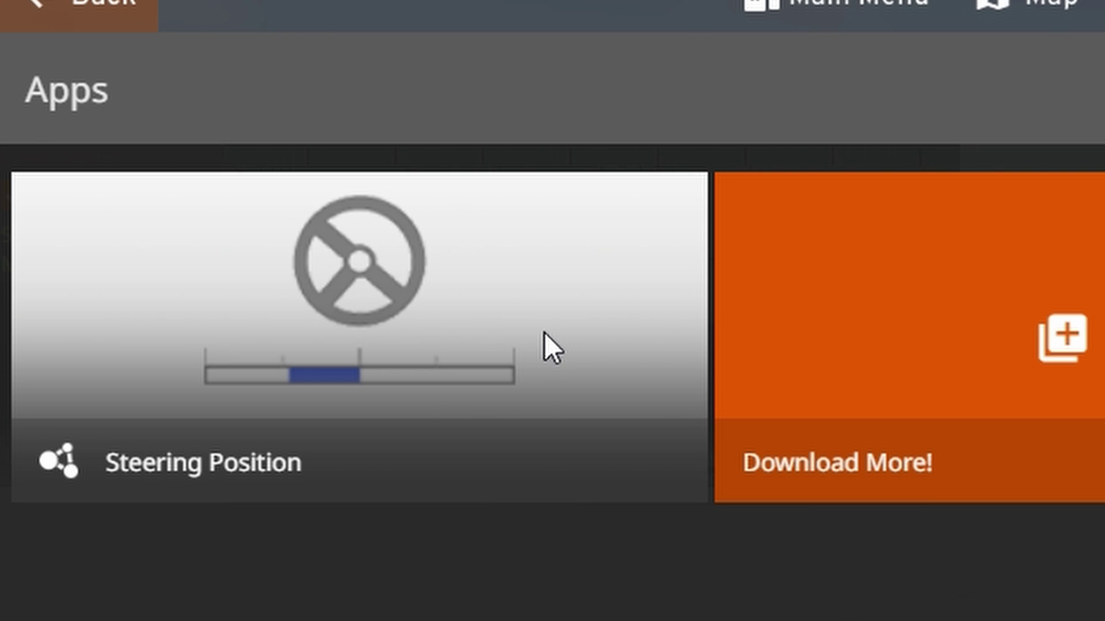
click(544, 333)
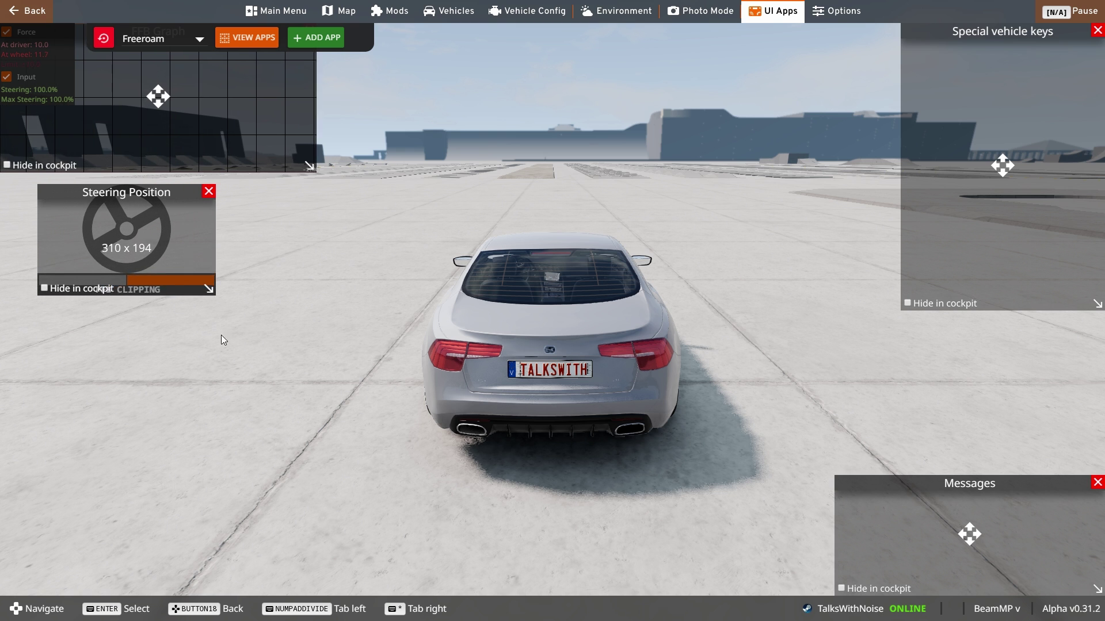
drag(221, 335, 243, 352)
drag(219, 282, 167, 264)
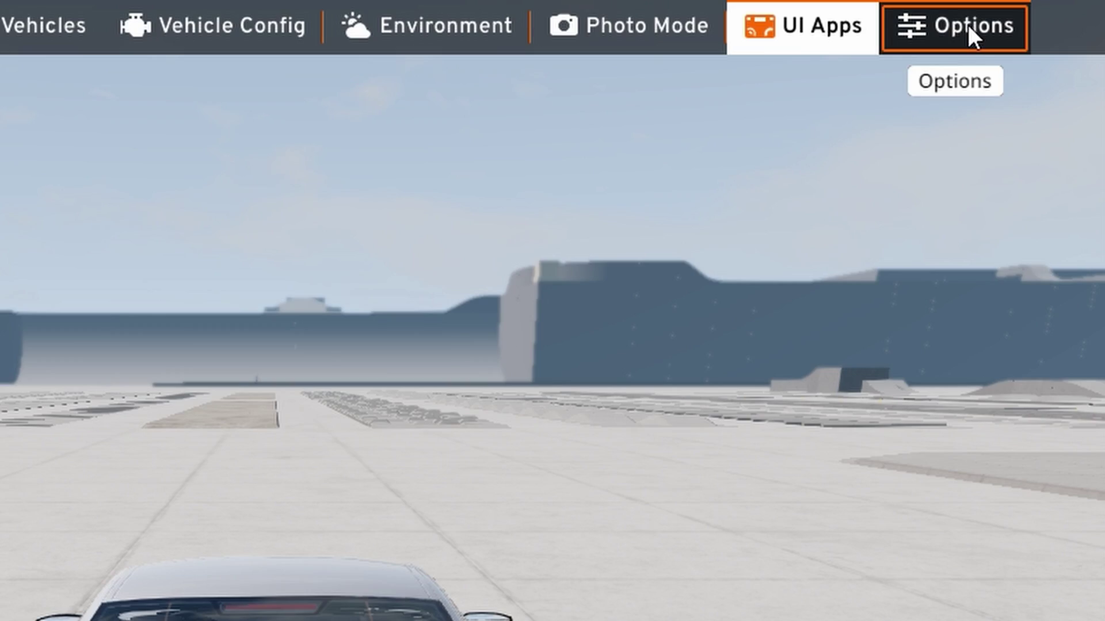
Show the FPS metrics from the graphics options.
click(967, 25)
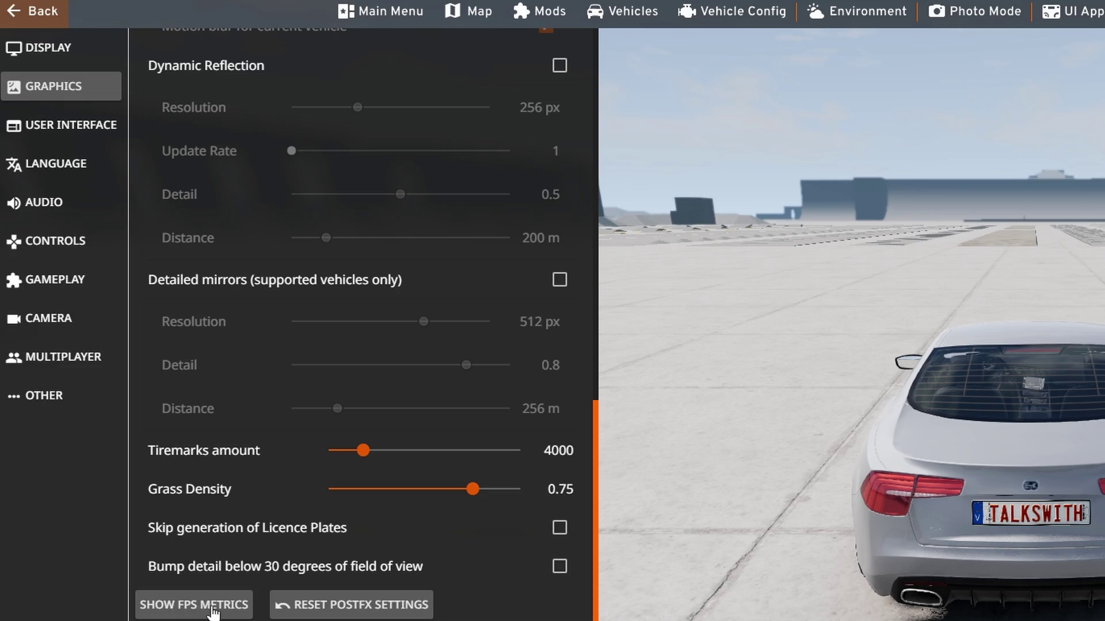
click(211, 605)
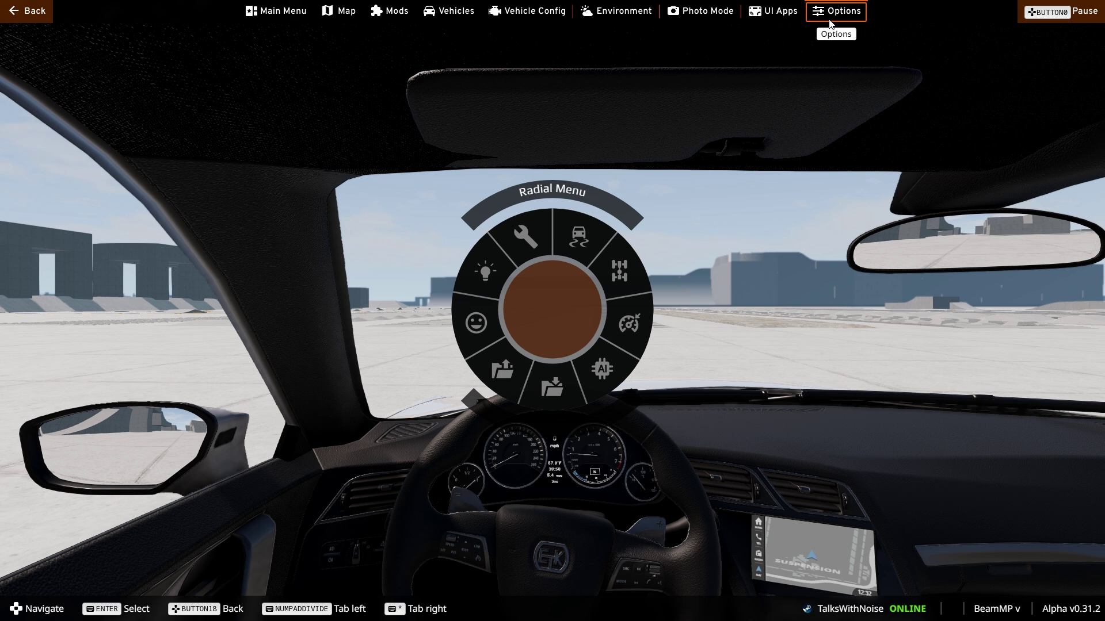
Open the force feedback configuration of the wheel's XAXIS in the control options.
click(828, 19)
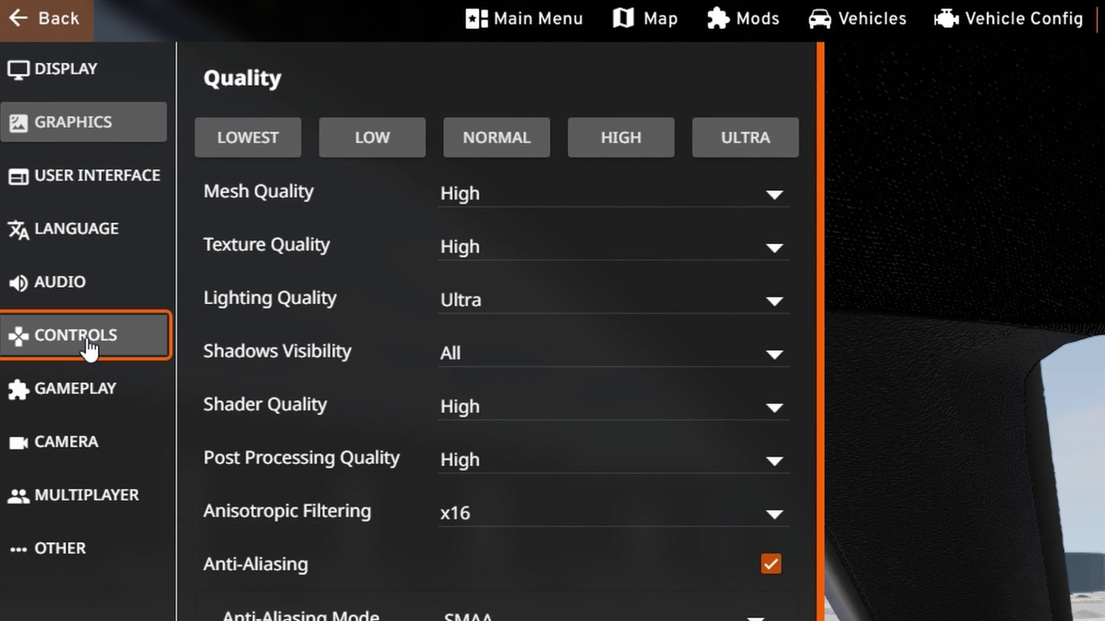
click(86, 346)
click(615, 106)
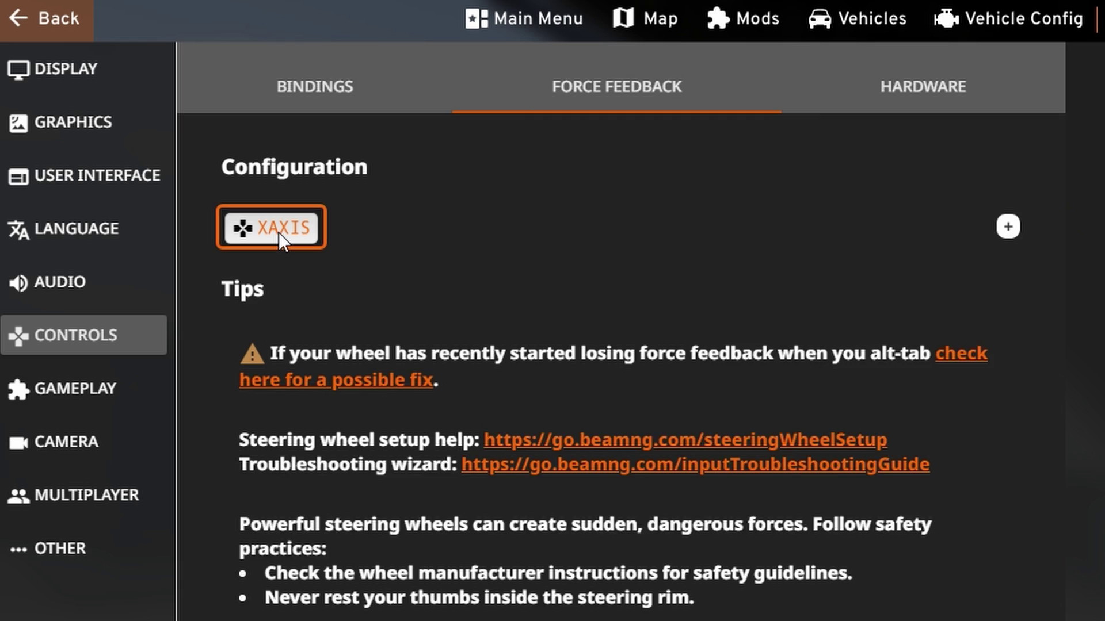
click(280, 231)
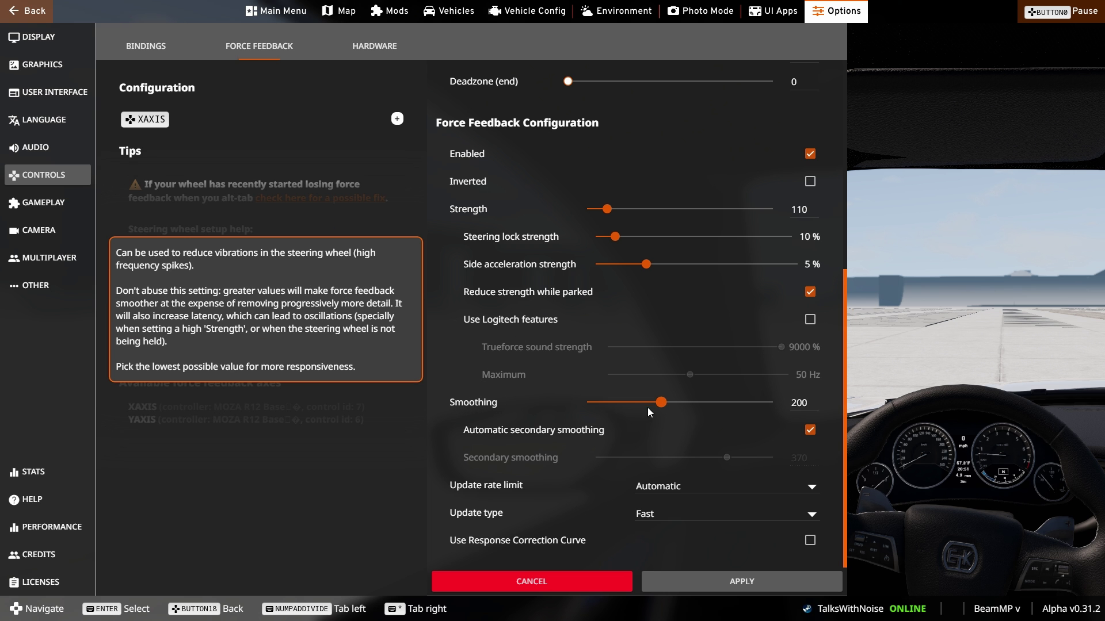
Set force feedback Smoothing to 500 and apply the configuration with Use Response Correction Curve enabled.
drag(663, 403, 693, 405)
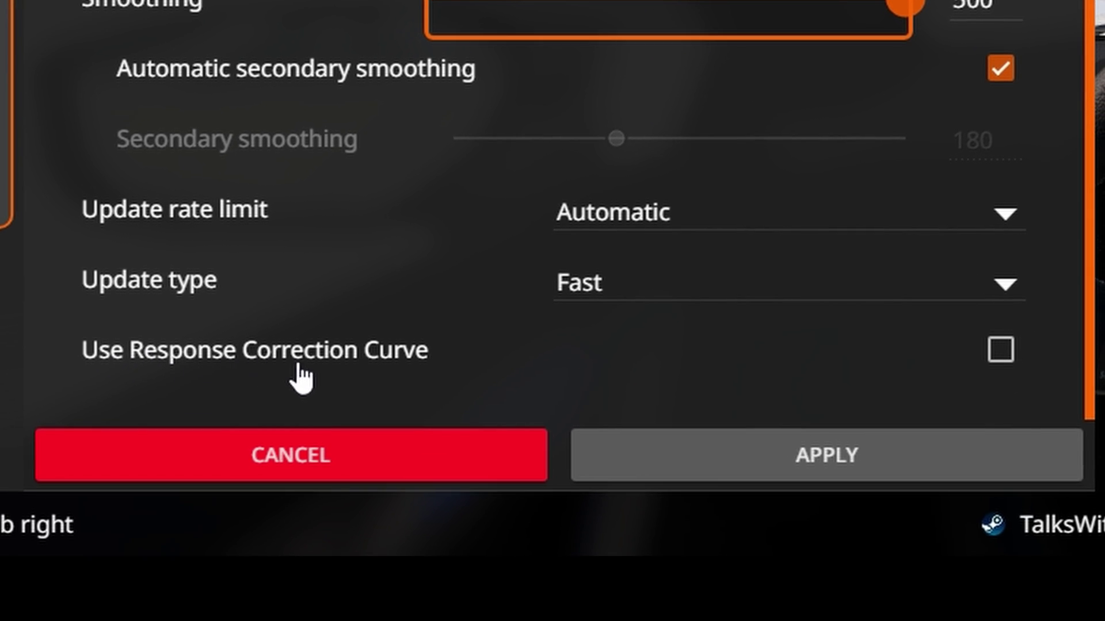
click(1003, 362)
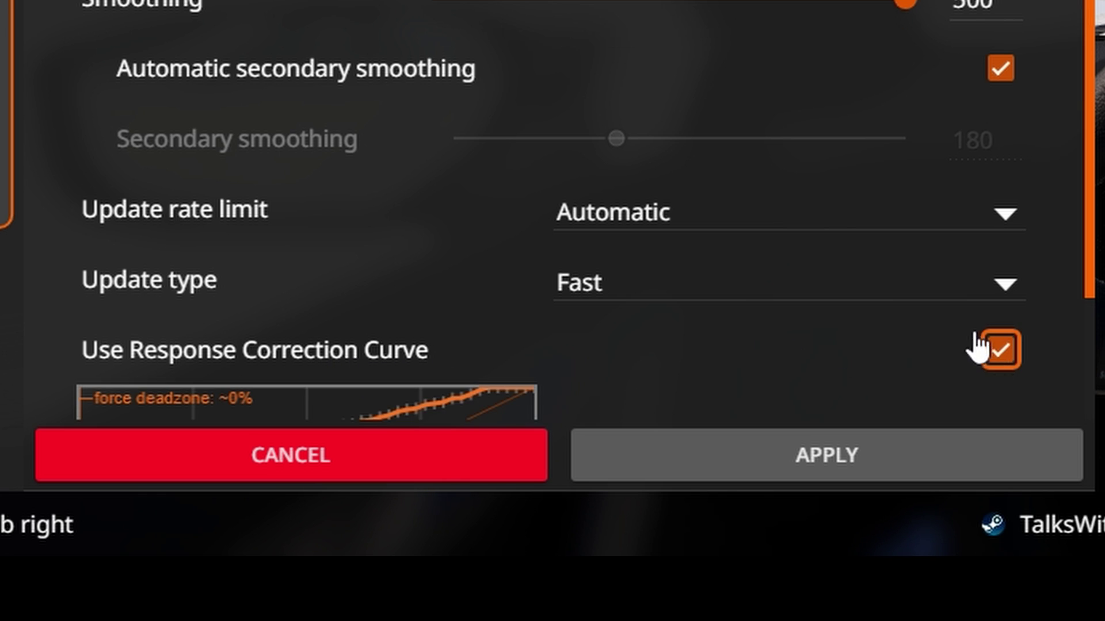
scroll(950, 334, down, 4)
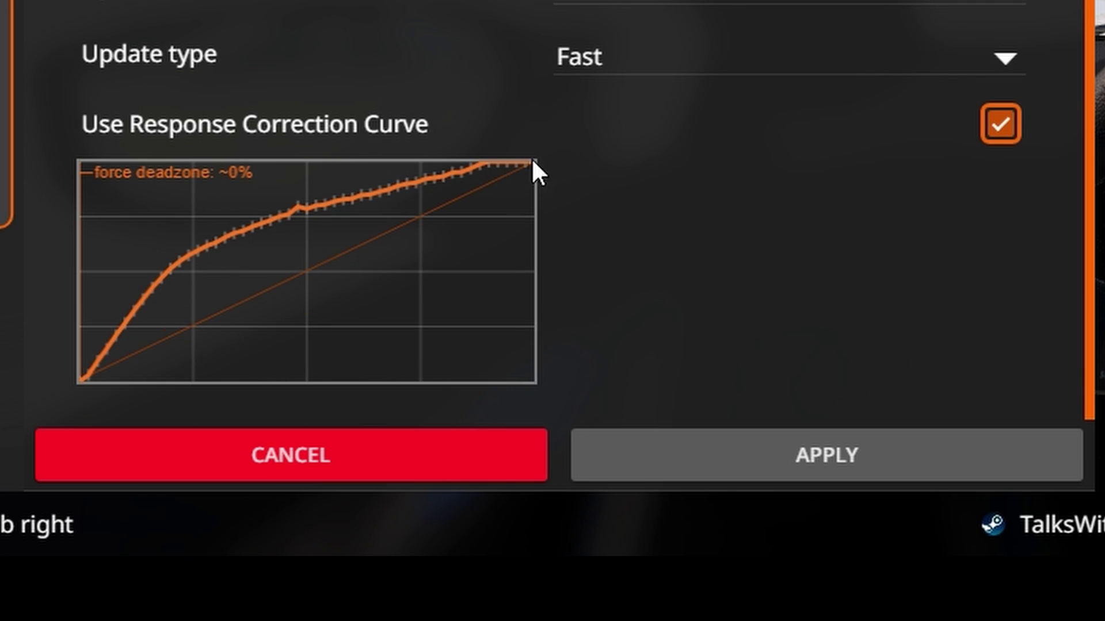
click(802, 455)
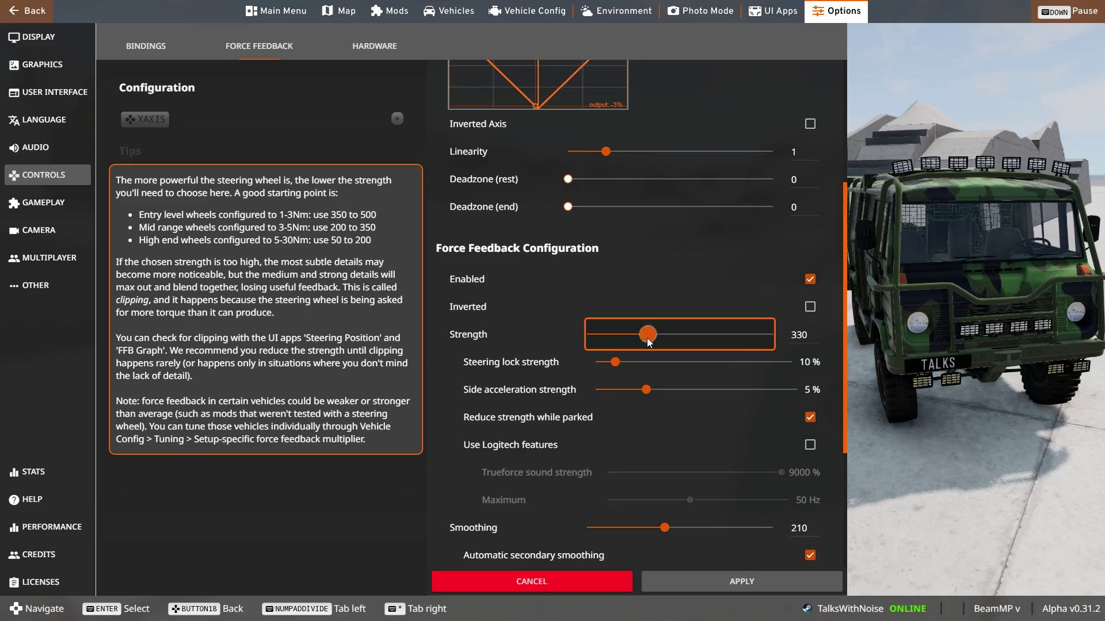
Try other force feedback Strength values and lower Smoothing to 120 in the XAXIS configuration.
drag(647, 337, 627, 337)
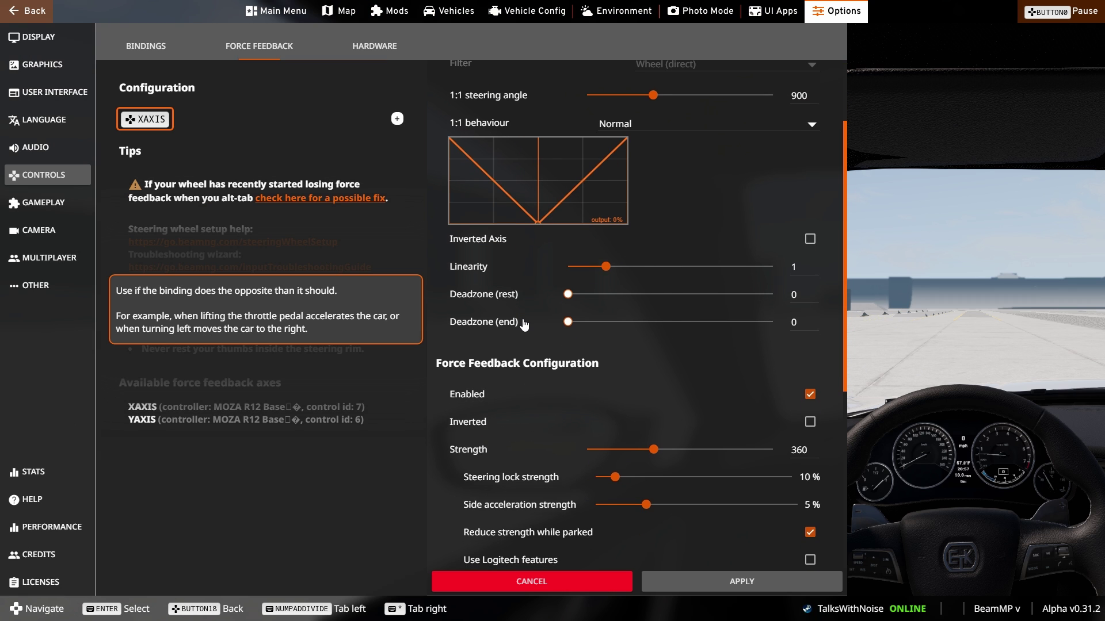
scroll(530, 328, down, 3)
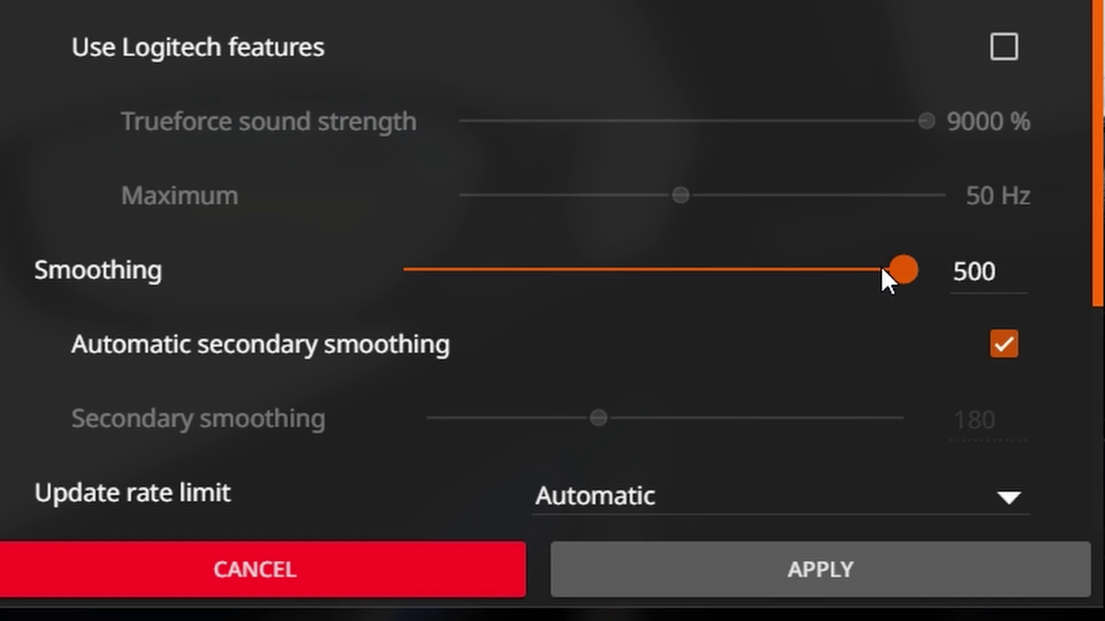
drag(765, 472, 747, 471)
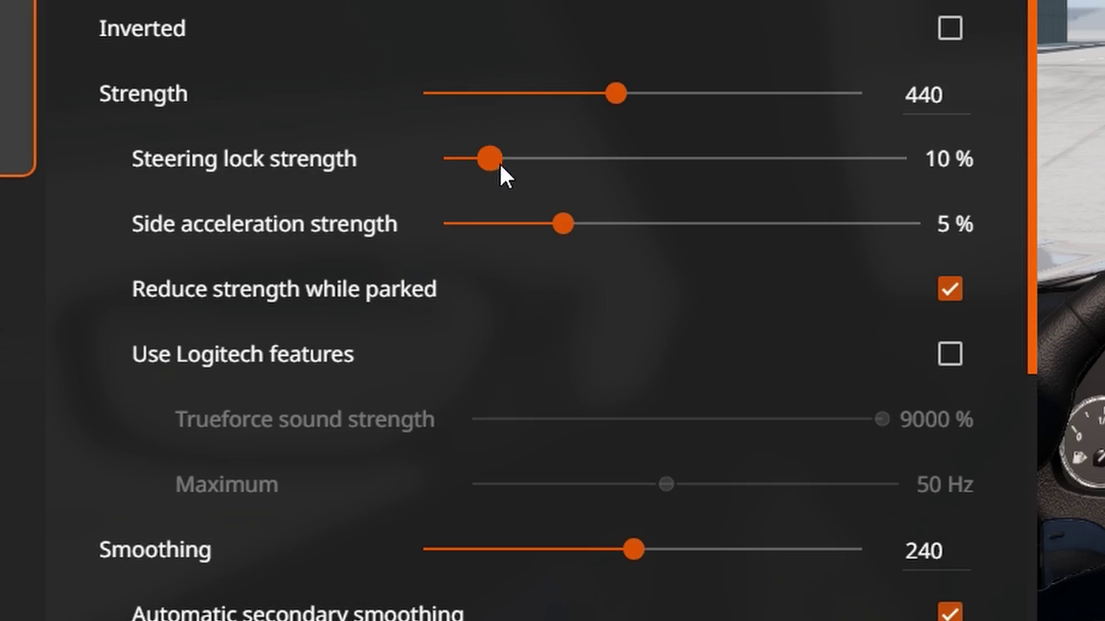
scroll(501, 173, down, 5)
drag(631, 280, 609, 281)
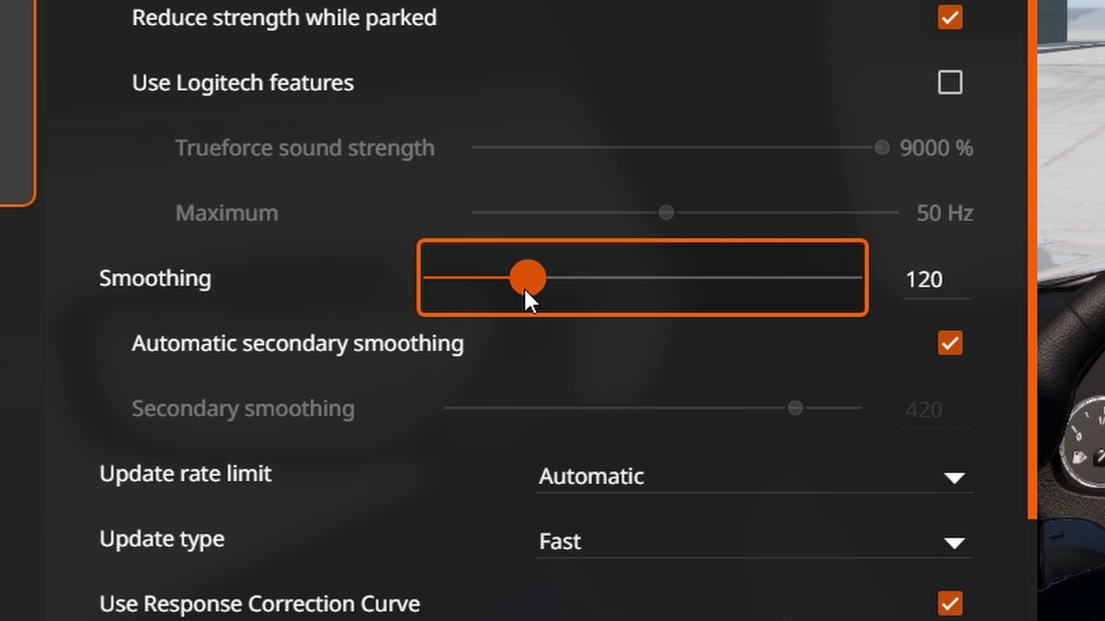
scroll(523, 288, down, 1)
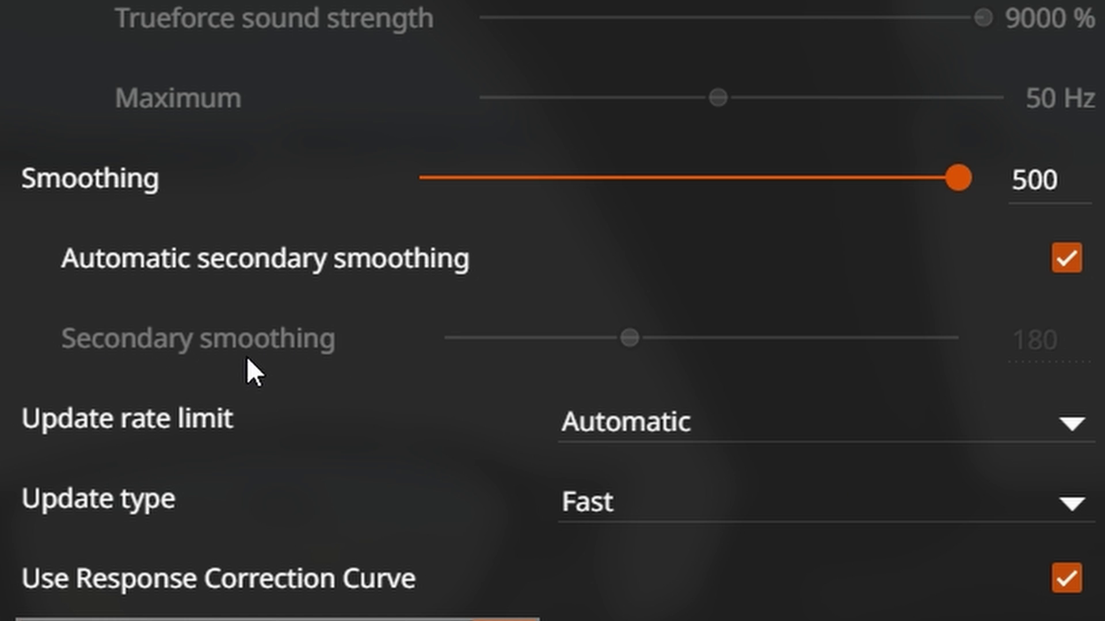
Turn off Automatic secondary smoothing and raise Secondary smoothing to about 300.
click(390, 281)
click(443, 337)
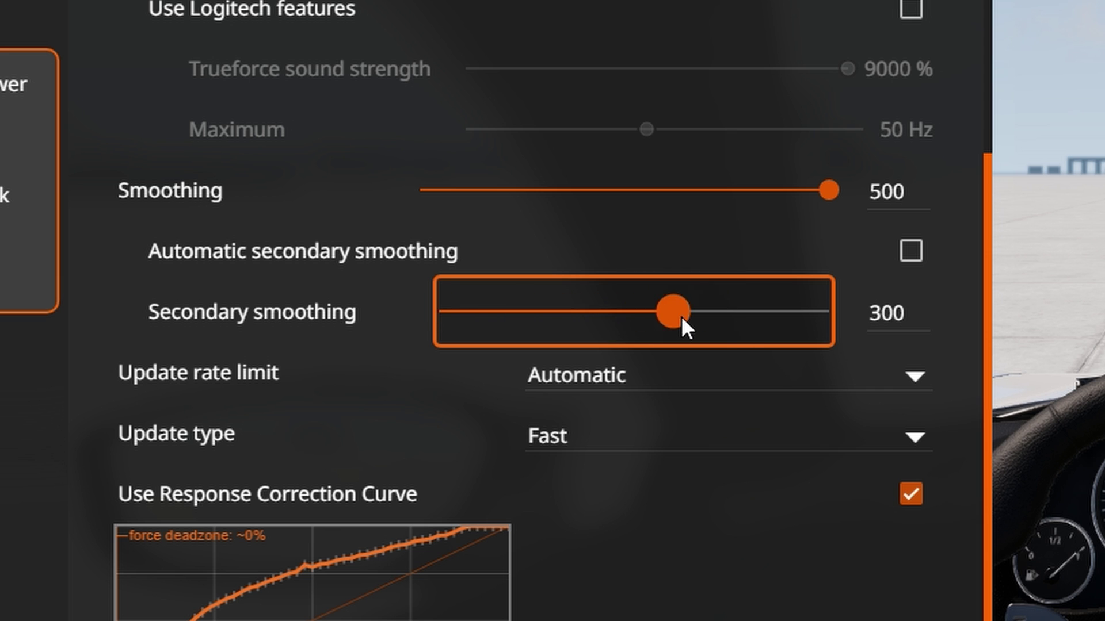
drag(650, 302, 691, 303)
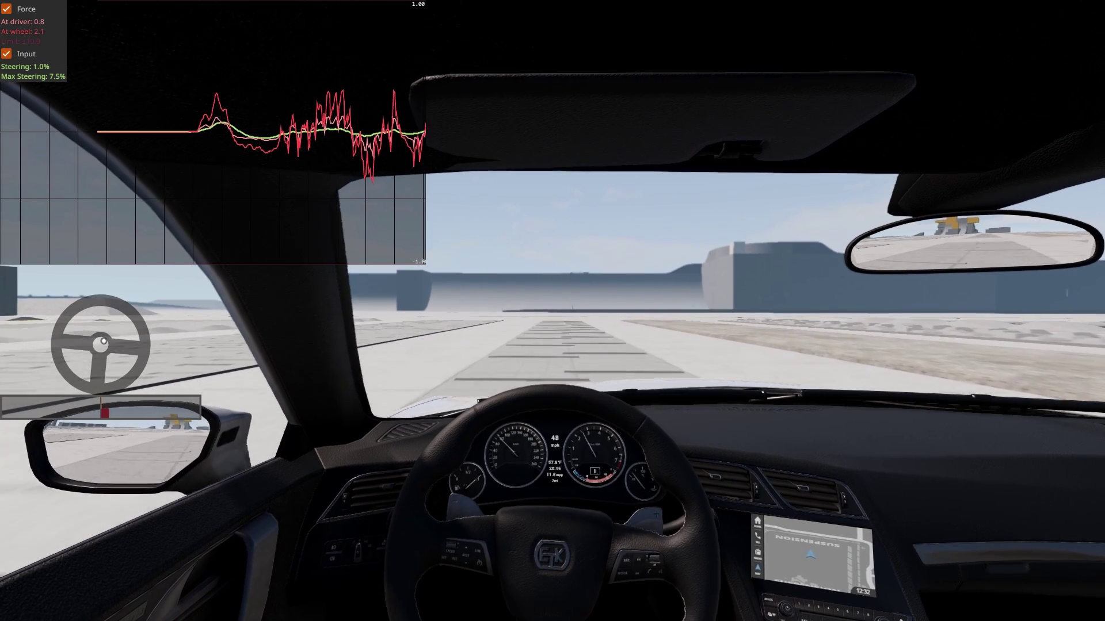